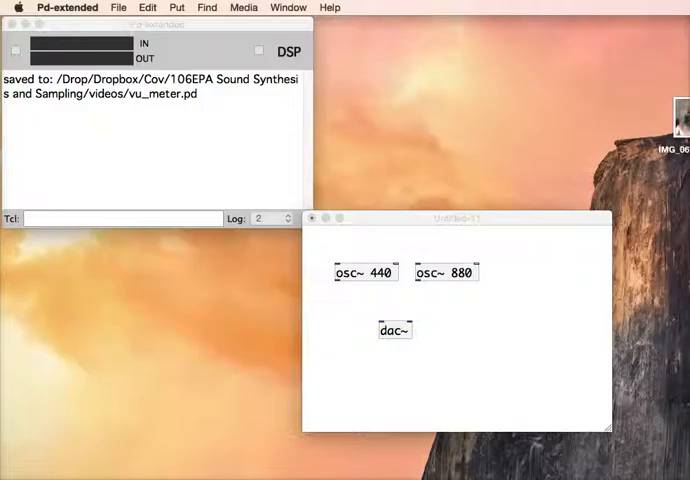
Check the osc~ 440 text and move dac~ lower on the canvas
{"action": "left_click", "coordinate": [467, 428]}
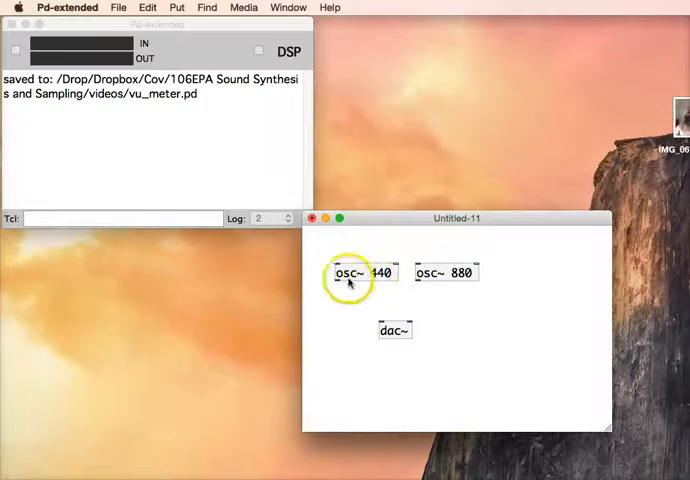
{"action": "double_click", "coordinate": [383, 273]}
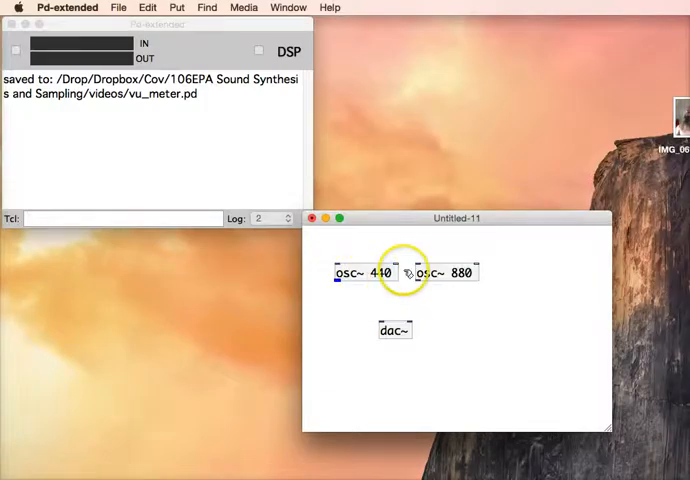
{"action": "left_click", "coordinate": [350, 300]}
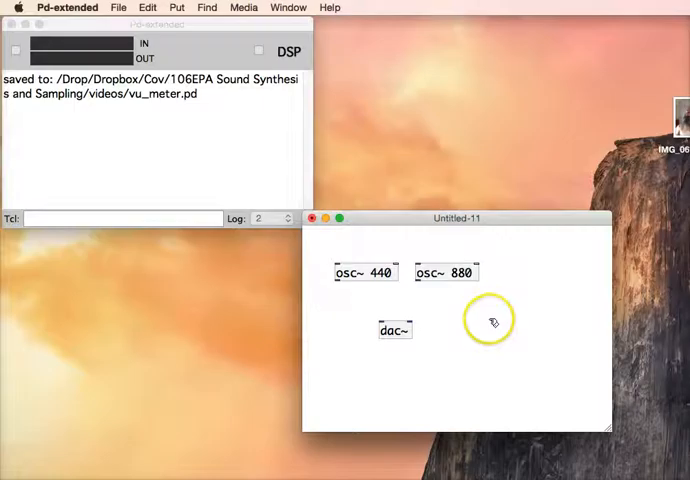
{"action": "left_click_drag", "start_coordinate": [393, 330], "coordinate": [393, 351]}
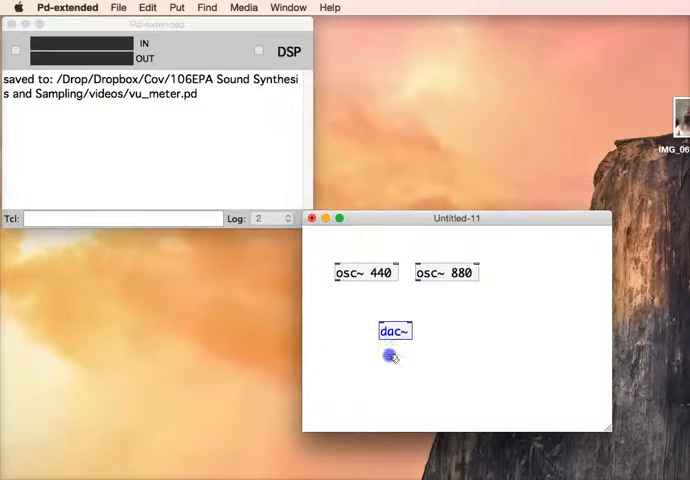
{"action": "left_click", "coordinate": [314, 283]}
{"action": "left_click", "coordinate": [483, 335]}
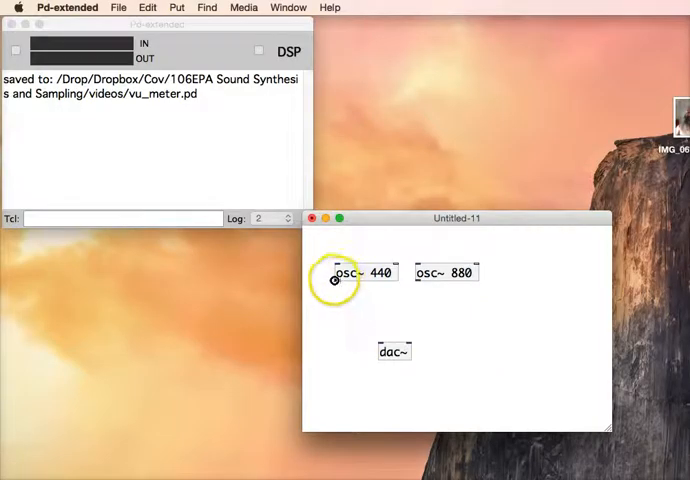
Wire osc~ 440 and osc~ 880 outlets into dac~, switch DSP on, then off again
{"action": "left_click_drag", "start_coordinate": [338, 280], "coordinate": [382, 346]}
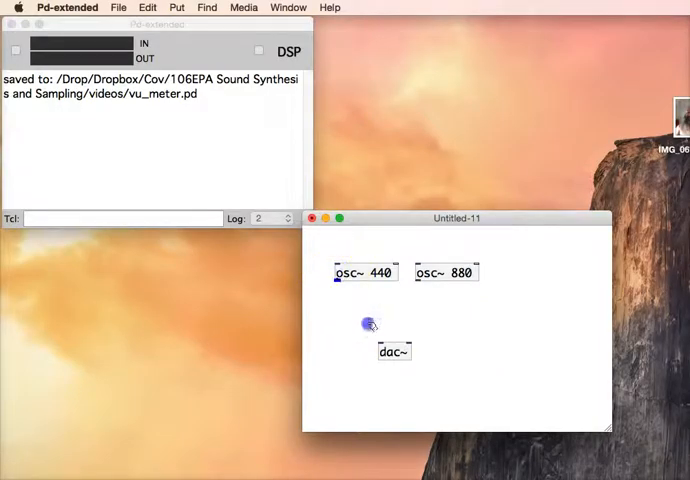
{"action": "left_click_drag", "start_coordinate": [419, 281], "coordinate": [383, 345]}
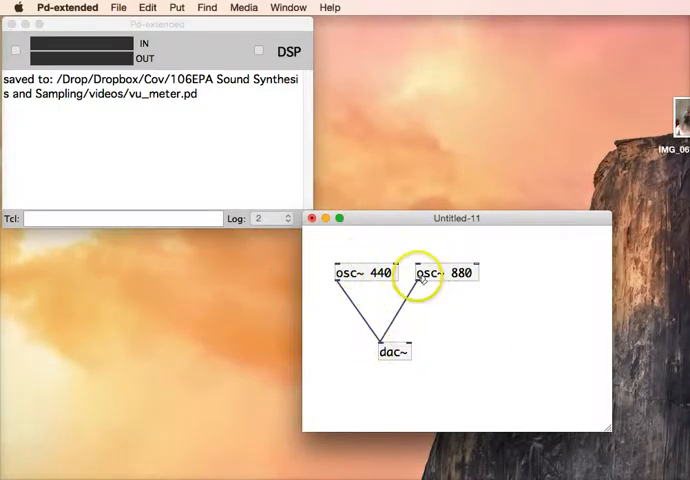
{"action": "key", "text": "super+slash"}
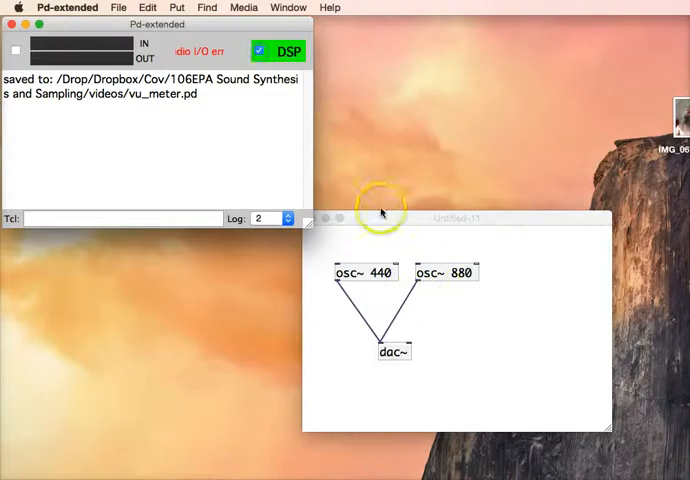
{"action": "left_click", "coordinate": [258, 51]}
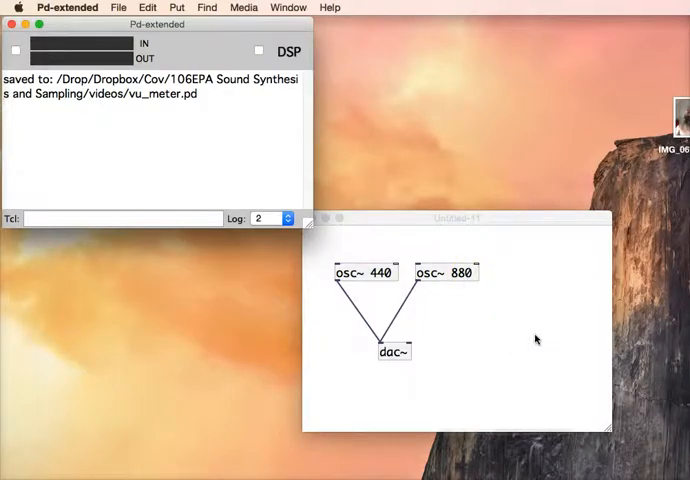
Delete both oscillator cords into dac~ and place an empty object box above dac~
{"action": "left_click", "coordinate": [400, 310]}
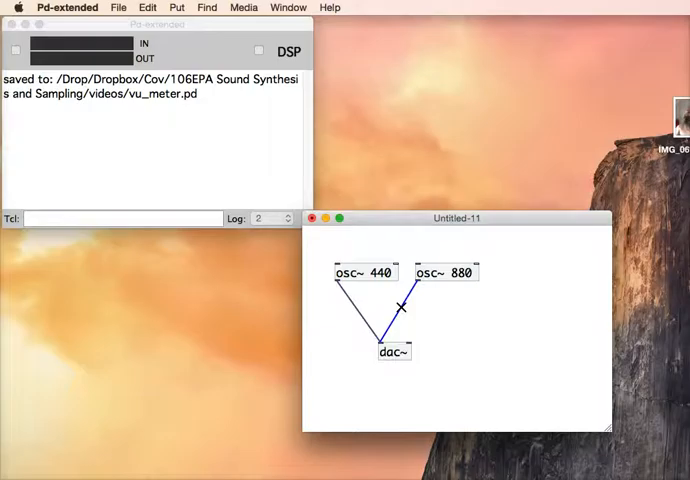
{"action": "left_click", "coordinate": [363, 317]}
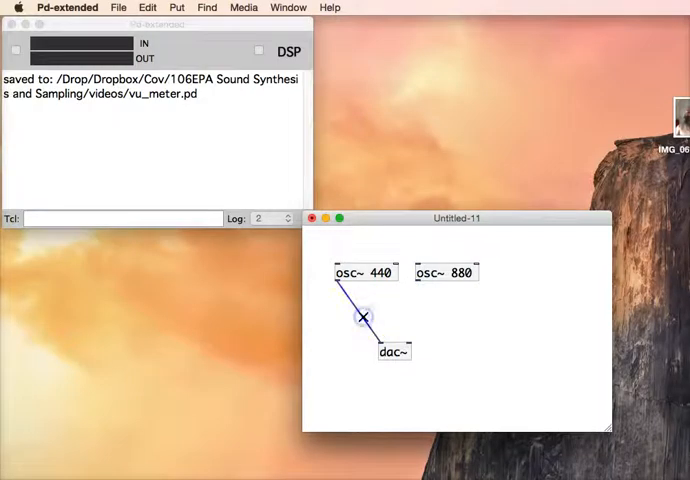
{"action": "left_click", "coordinate": [380, 317]}
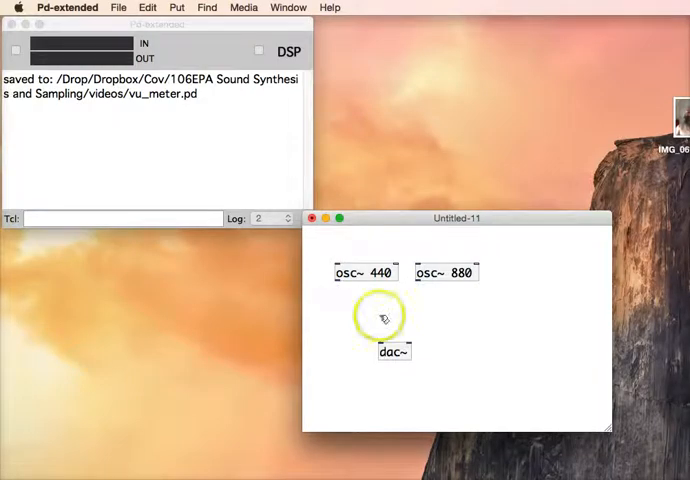
{"action": "key", "text": "super+1"}
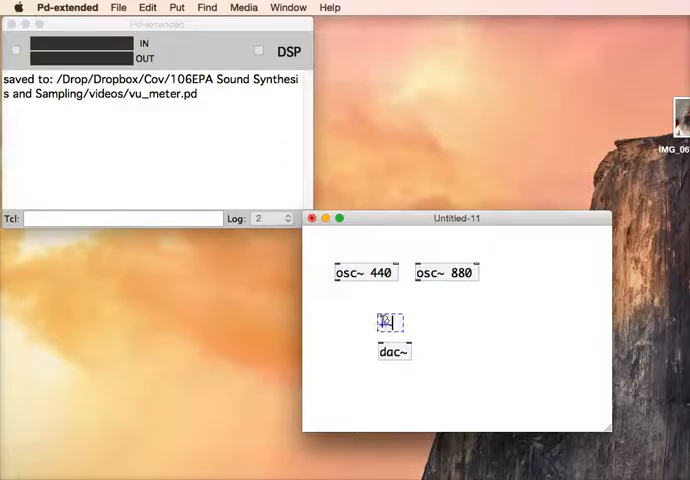
Feed osc~ 440 and osc~ 880 into the +~ inlets and route +~ output to dac~ left inlet
{"action": "left_click", "coordinate": [430, 330]}
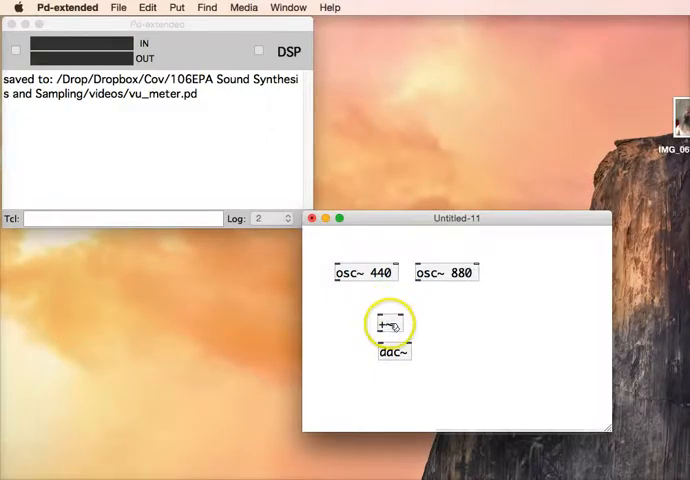
{"action": "left_click", "coordinate": [387, 323]}
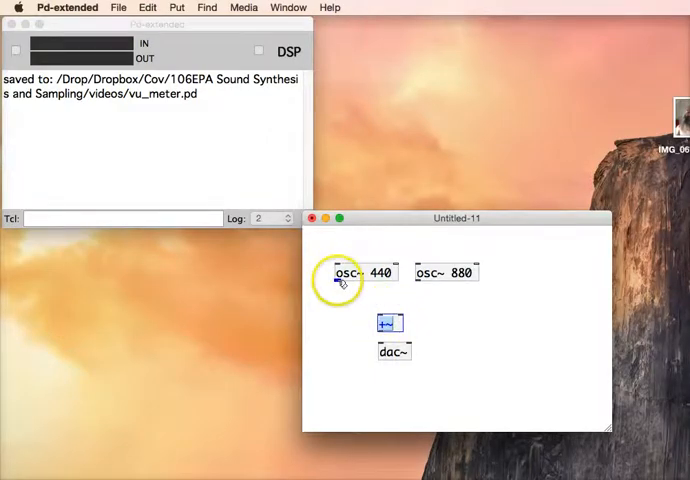
{"action": "left_click_drag", "start_coordinate": [340, 281], "coordinate": [382, 320]}
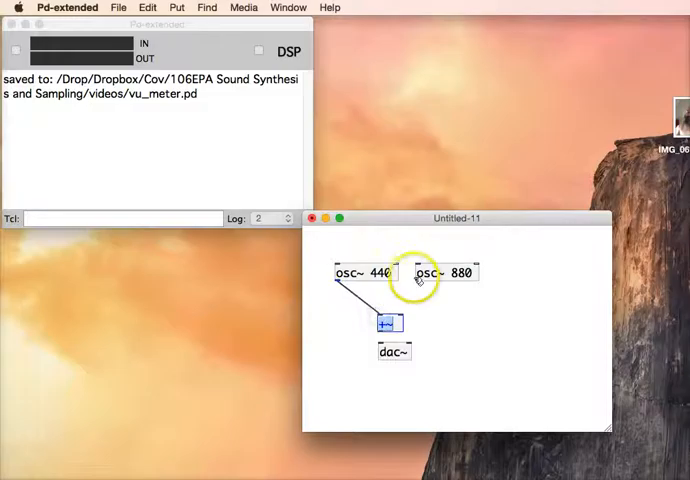
{"action": "left_click_drag", "start_coordinate": [420, 281], "coordinate": [398, 318]}
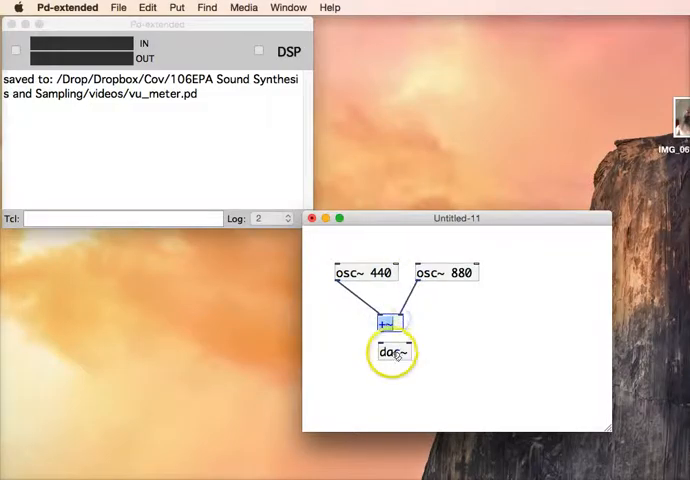
{"action": "left_click_drag", "start_coordinate": [395, 352], "coordinate": [398, 372]}
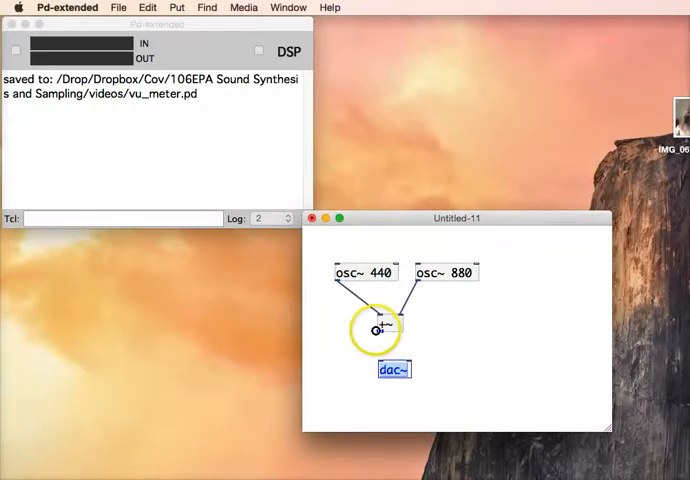
{"action": "left_click_drag", "start_coordinate": [382, 330], "coordinate": [382, 366]}
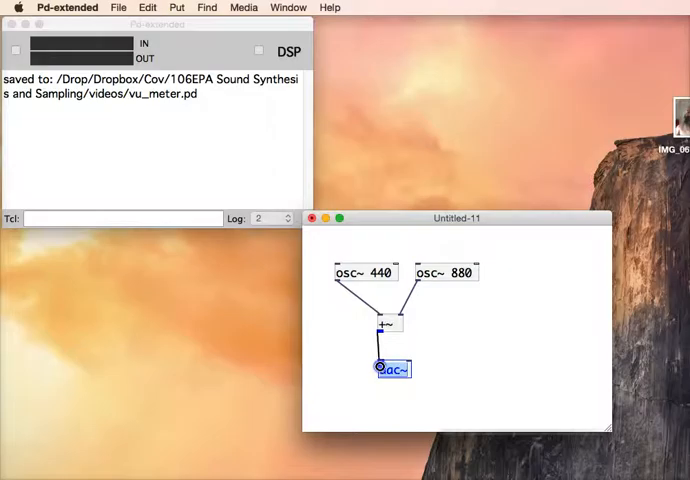
{"action": "left_click", "coordinate": [260, 52]}
{"action": "left_click", "coordinate": [260, 52]}
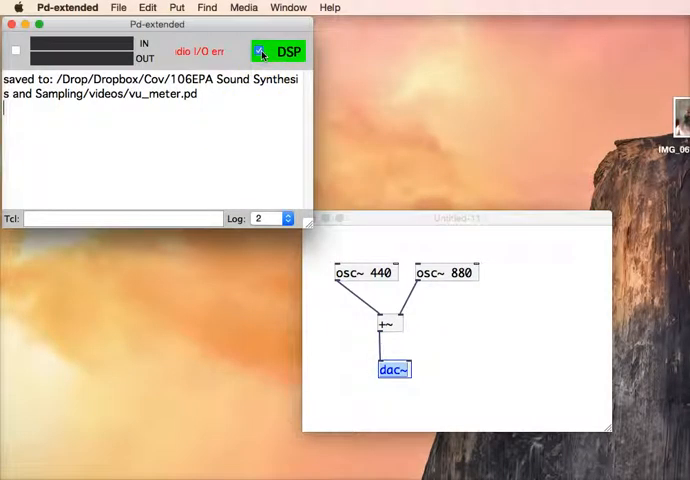
{"action": "left_click", "coordinate": [262, 53]}
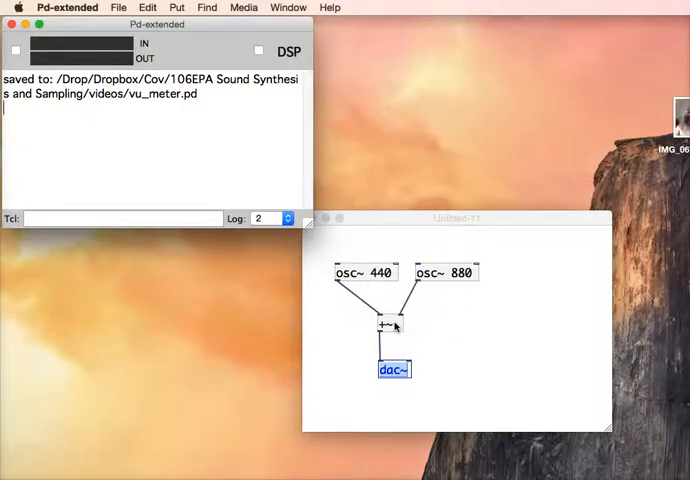
{"action": "left_click", "coordinate": [470, 346]}
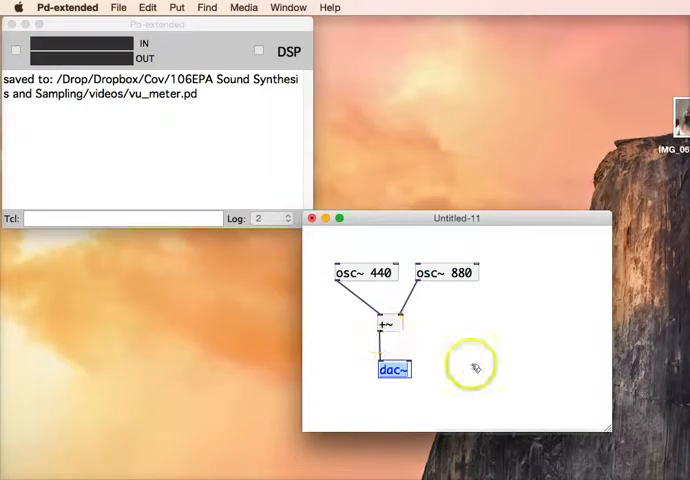
{"action": "left_click", "coordinate": [472, 366]}
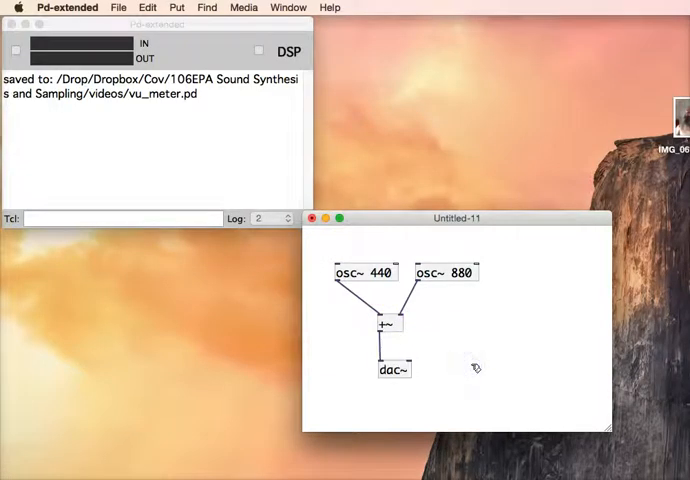